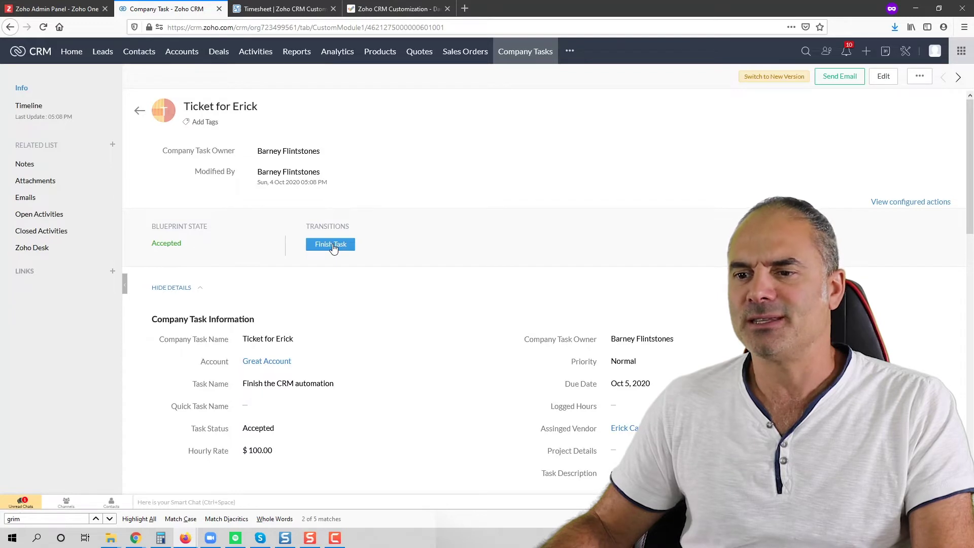
# Step: Finish the task with 02:00 logged hours and the resolution "Fixed the mail config"
pyautogui.click(331, 245)
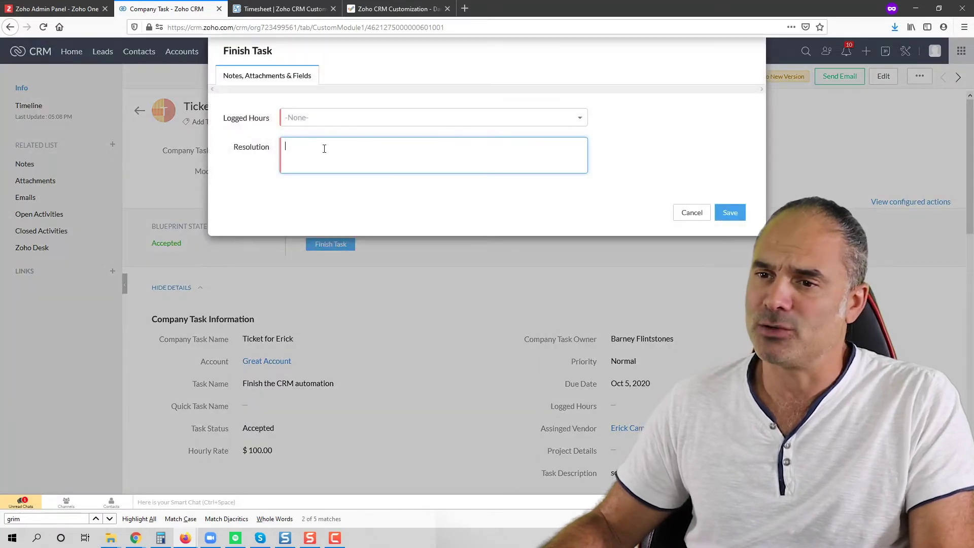
pyautogui.click(344, 121)
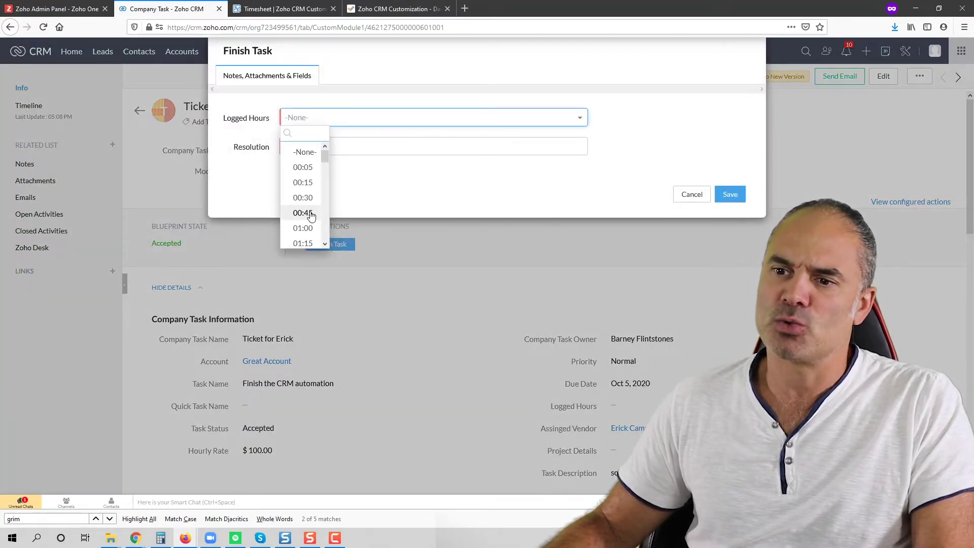
pyautogui.scroll(-2, 325, 172)
pyautogui.click(305, 180)
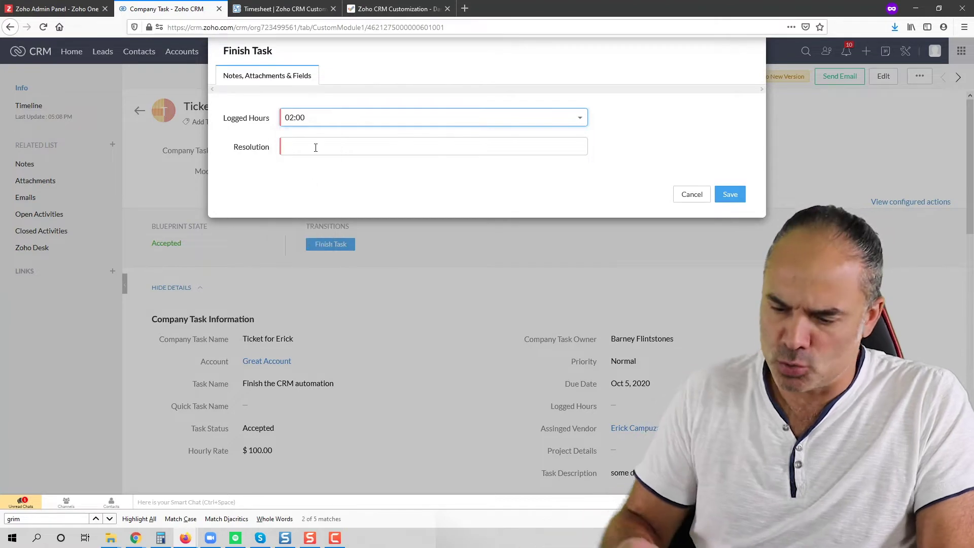
pyautogui.click(313, 147)
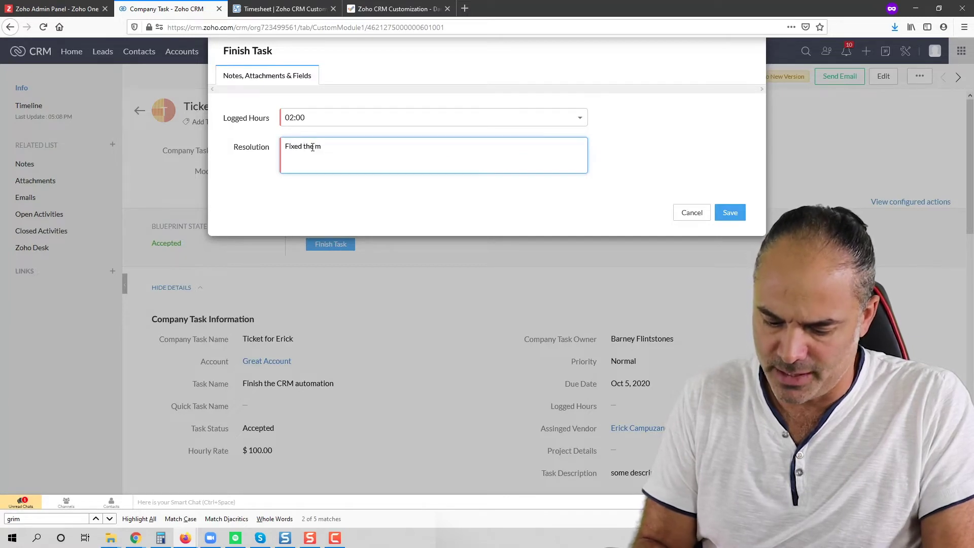
pyautogui.write('Fixed the mail config')
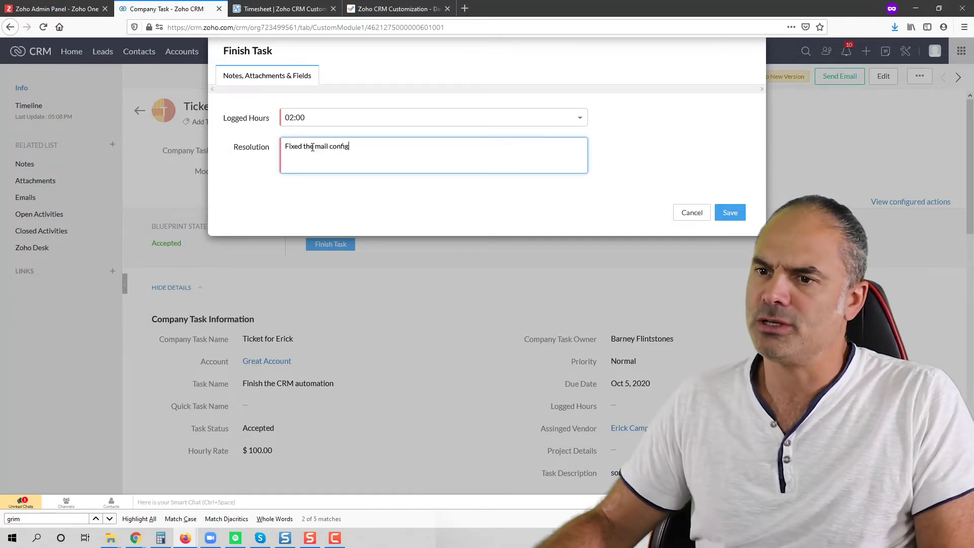
pyautogui.click(738, 212)
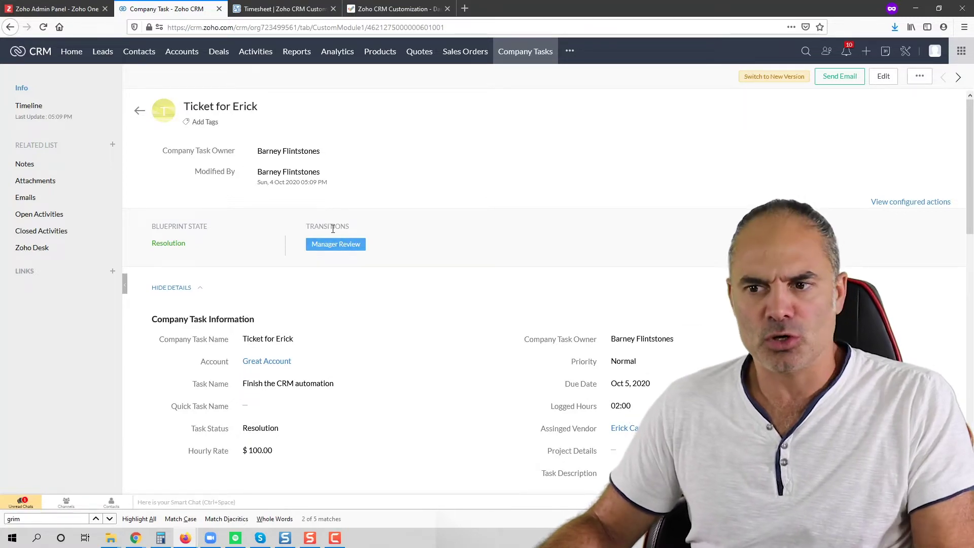
# Step: Submit the task for manager review and report the bug "Mail is not working"
pyautogui.moveTo(285, 153)
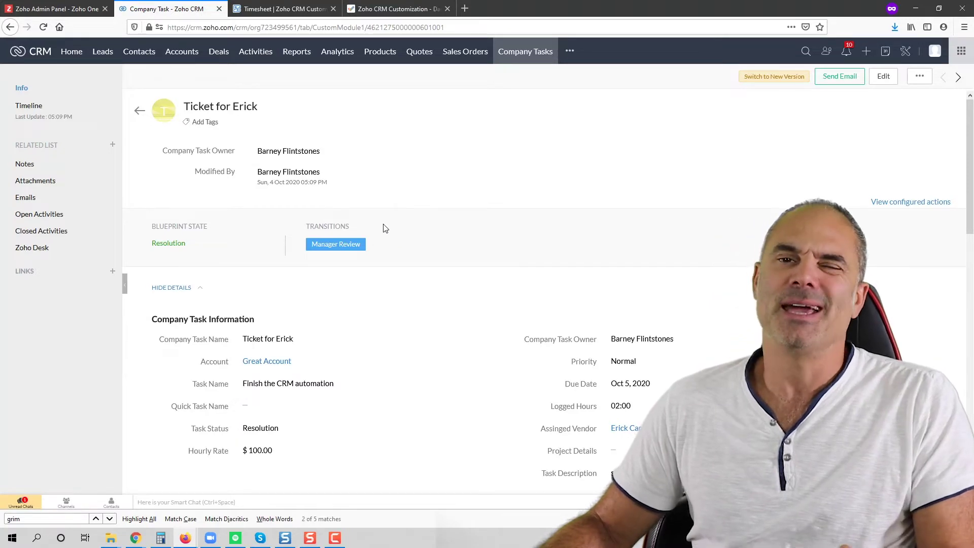
pyautogui.click(346, 247)
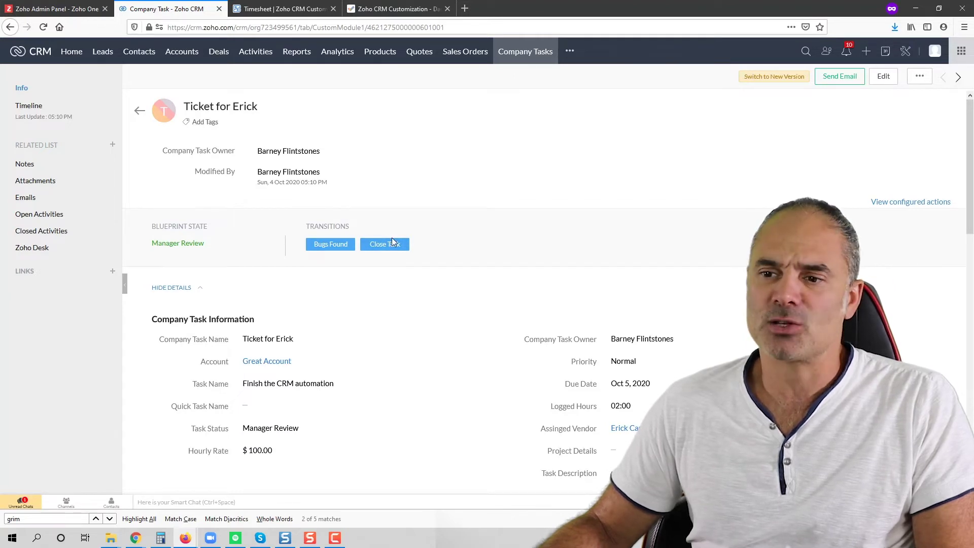
pyautogui.click(330, 245)
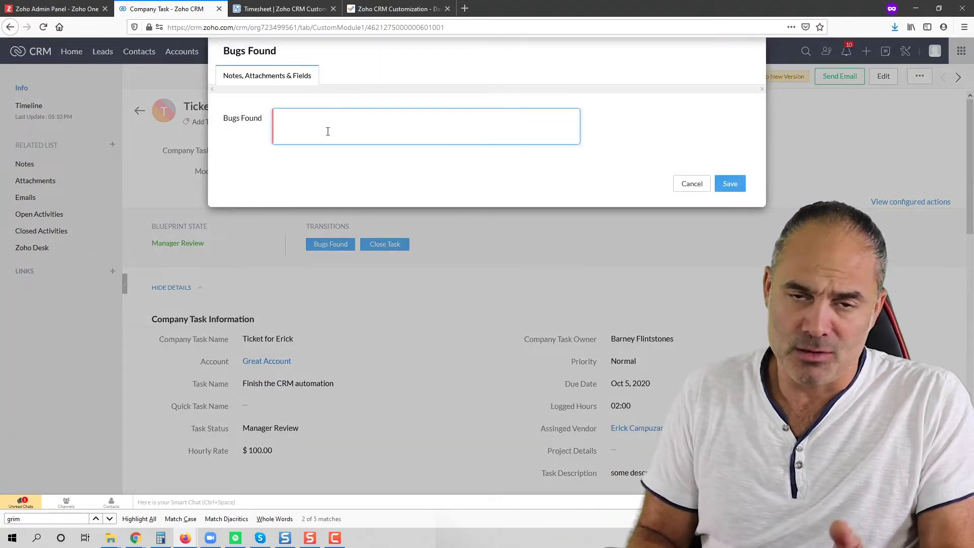
pyautogui.write('Mail is not working')
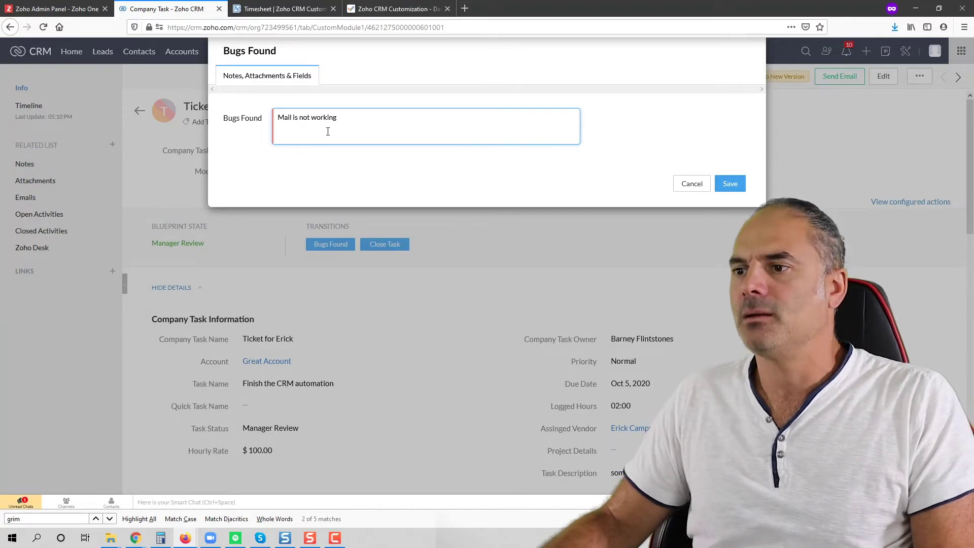
pyautogui.click(731, 183)
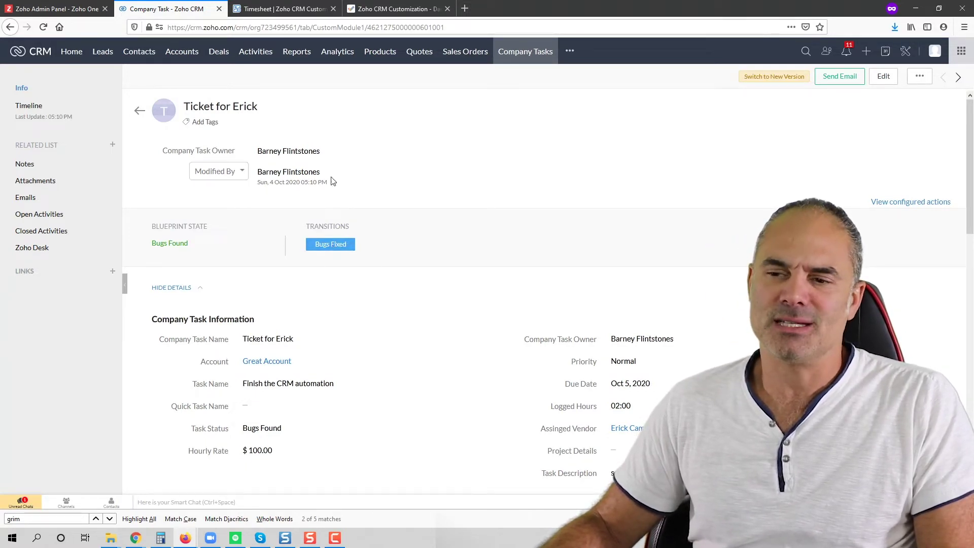
# Step: Mark the reported bugs as fixed and send the task back to manager review
pyautogui.click(330, 245)
pyautogui.click(343, 120)
pyautogui.tripleClick(342, 120)
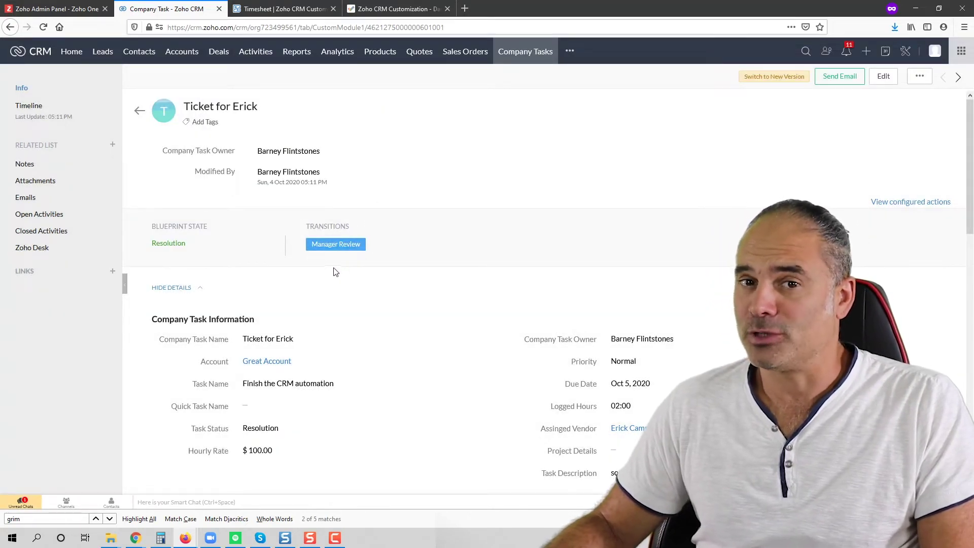
pyautogui.click(339, 249)
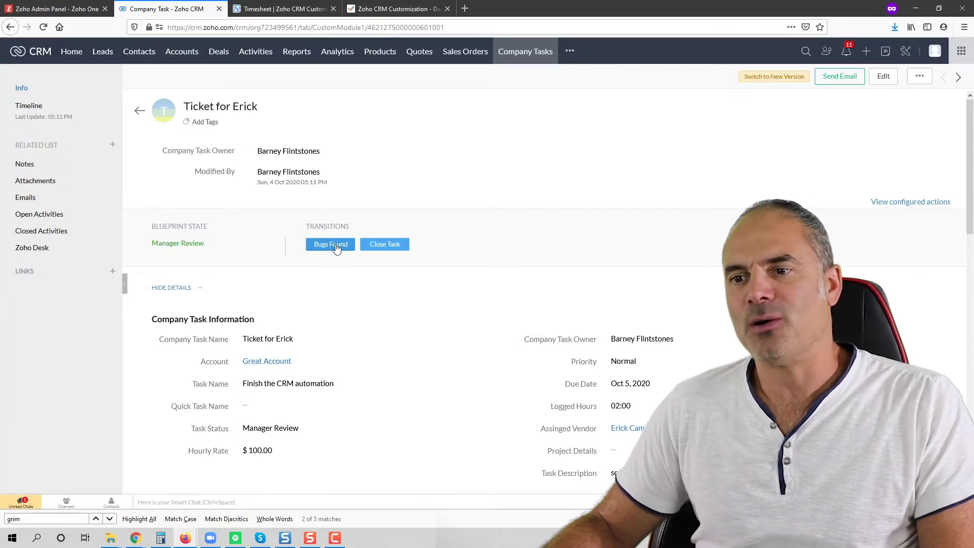
# Step: Close the reviewed task and confirm creating its timesheet in Zoho Books
pyautogui.click(388, 246)
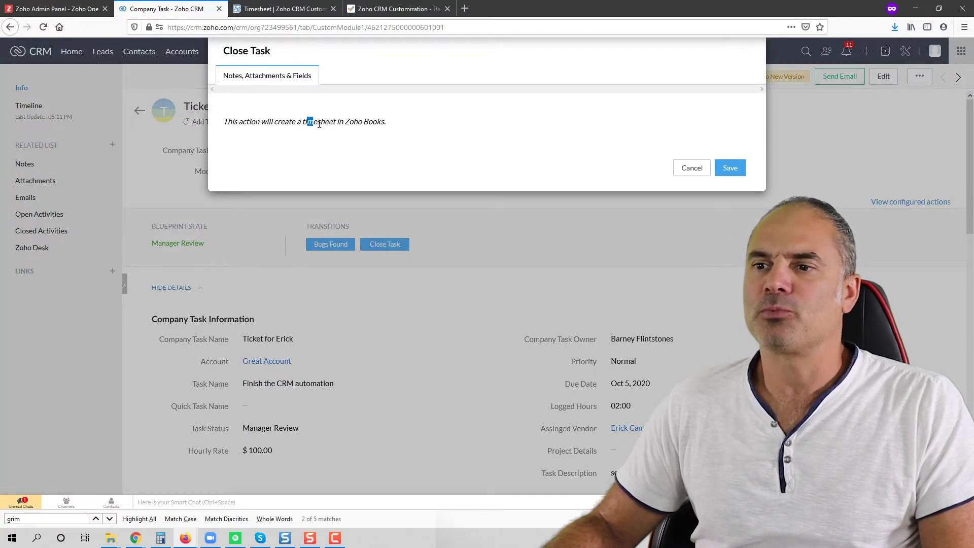
pyautogui.moveTo(319, 124); pyautogui.dragTo(478, 156)
pyautogui.click(728, 168)
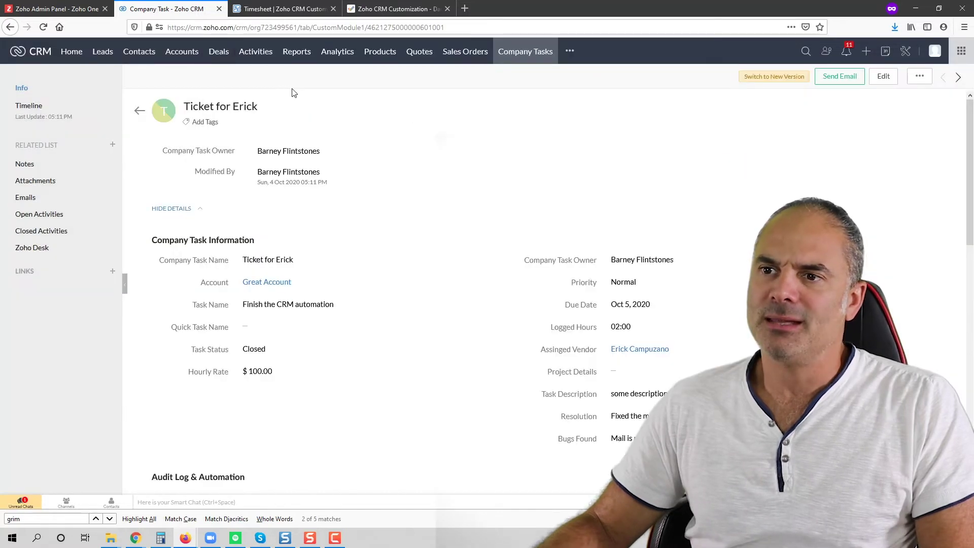
# Step: In Zoho Books, open the ticket project's time entry for "Finish the CRM automation" and examine its total and hourly cost
pyautogui.click(284, 8)
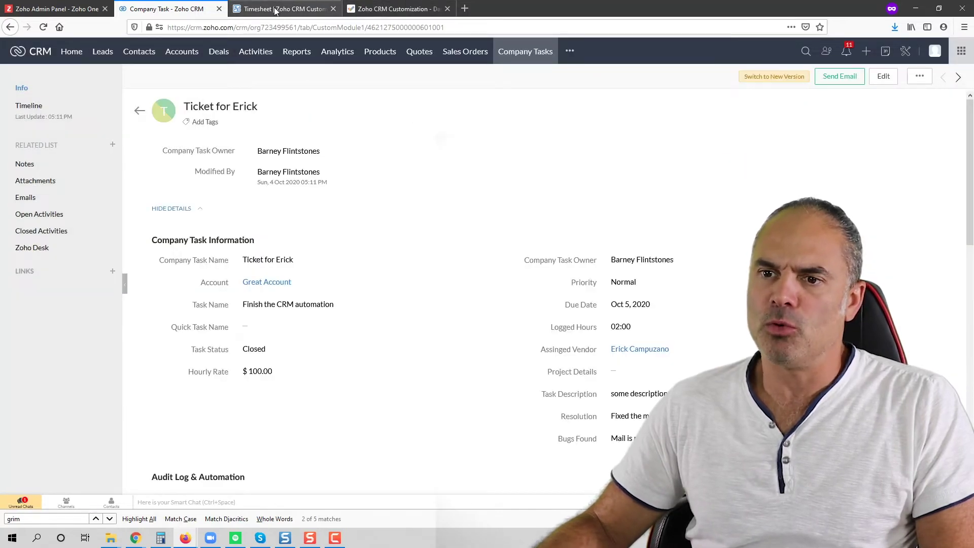
pyautogui.click(172, 114)
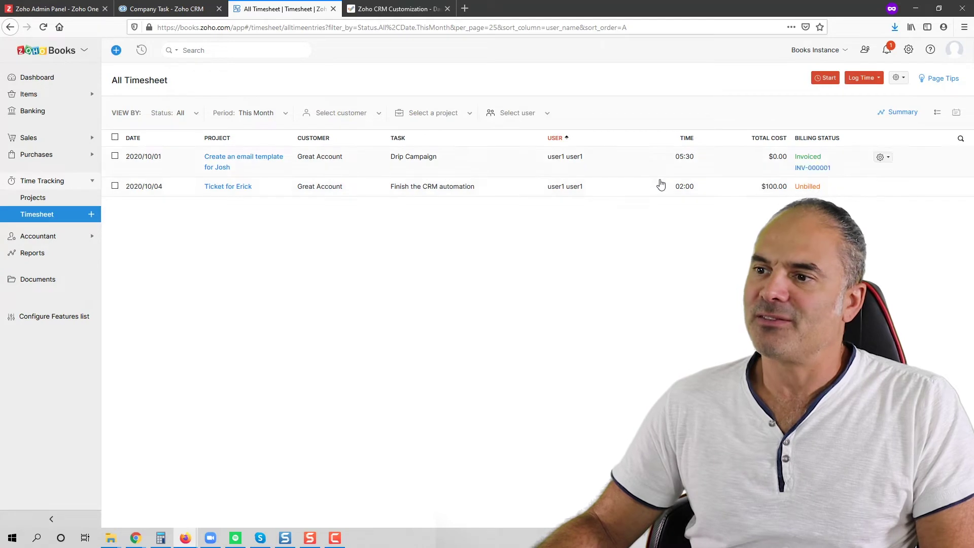
pyautogui.click(239, 186)
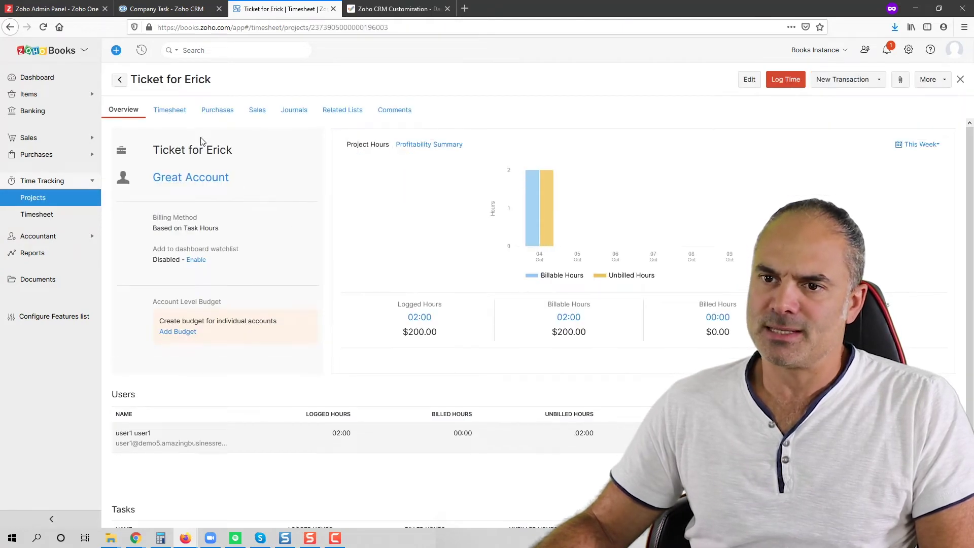
pyautogui.click(181, 116)
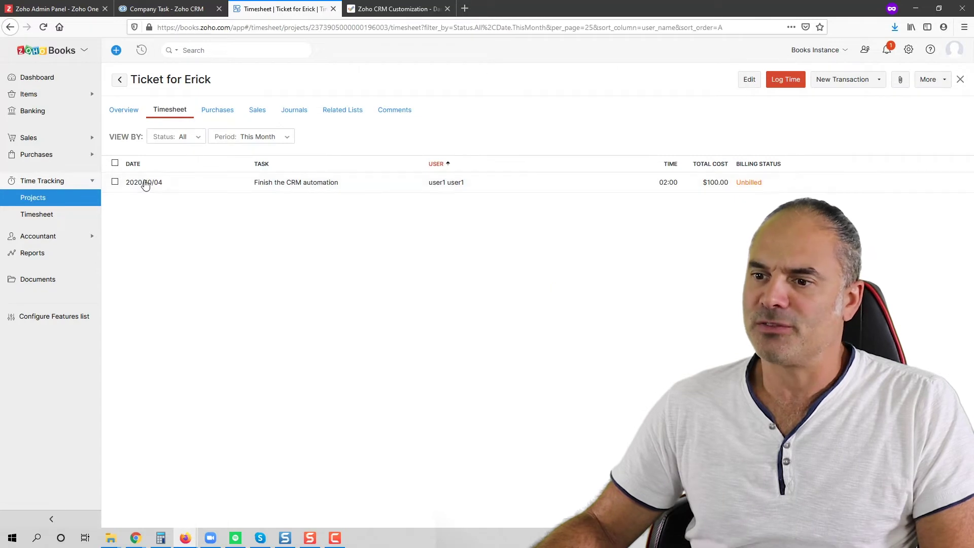
pyautogui.click(143, 183)
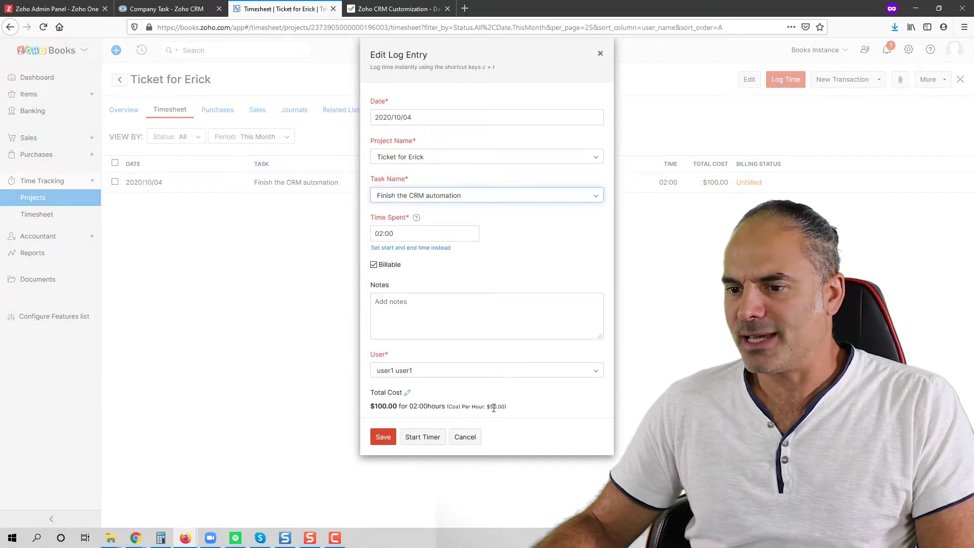
pyautogui.moveTo(512, 411); pyautogui.dragTo(409, 406)
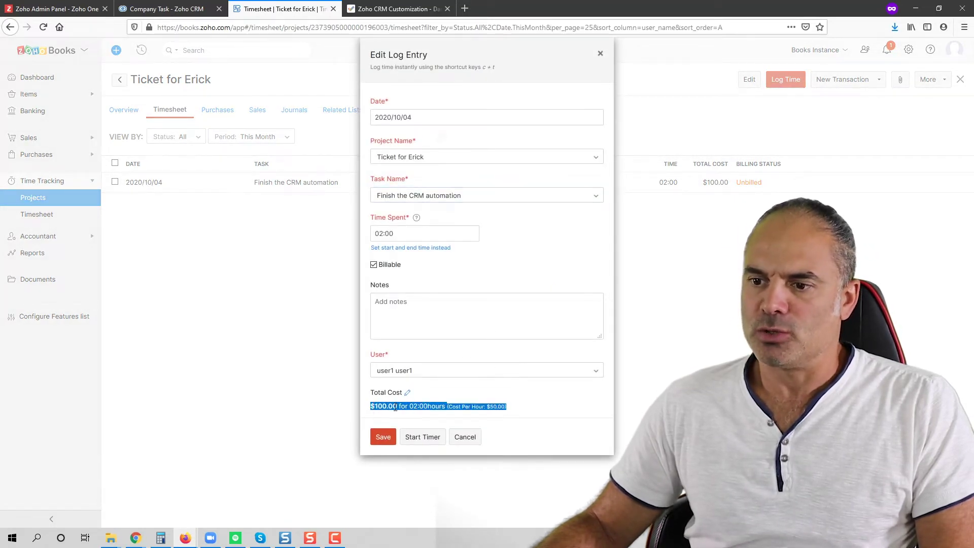
pyautogui.click(393, 408)
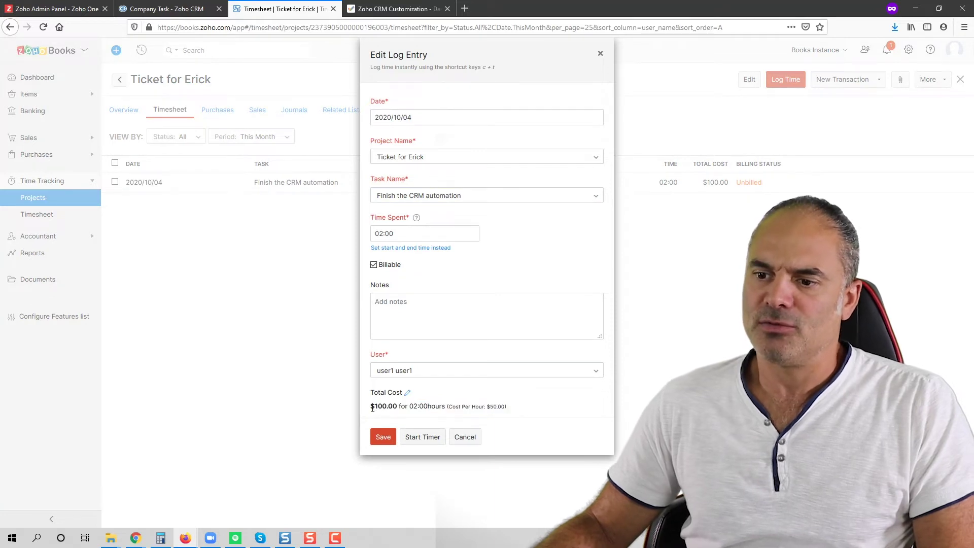
# Step: Switch to Zoho CRM and set the Zoho account's Hourly Rate to 100
pyautogui.click(192, 12)
pyautogui.click(179, 53)
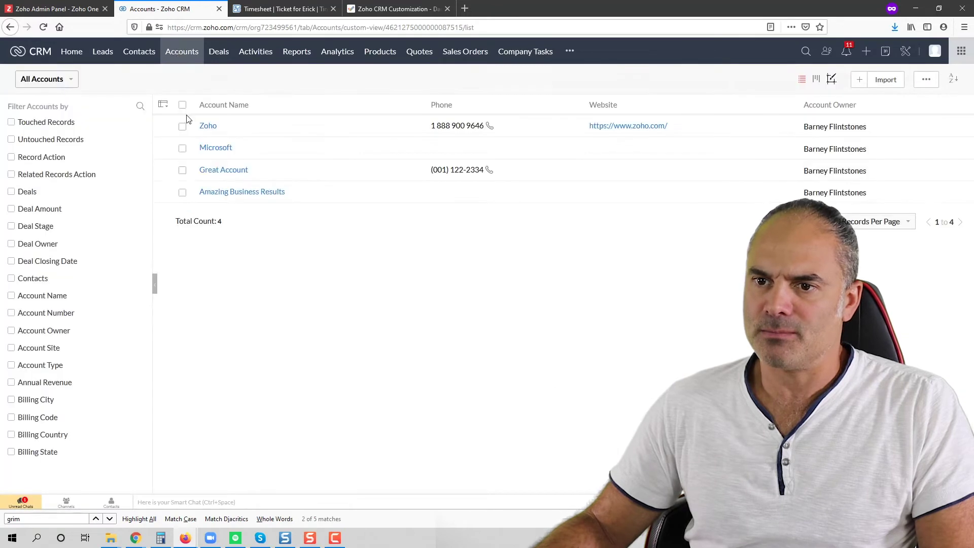
pyautogui.click(211, 126)
pyautogui.scroll(-3, 312, 258)
pyautogui.scroll(-1, 305, 270)
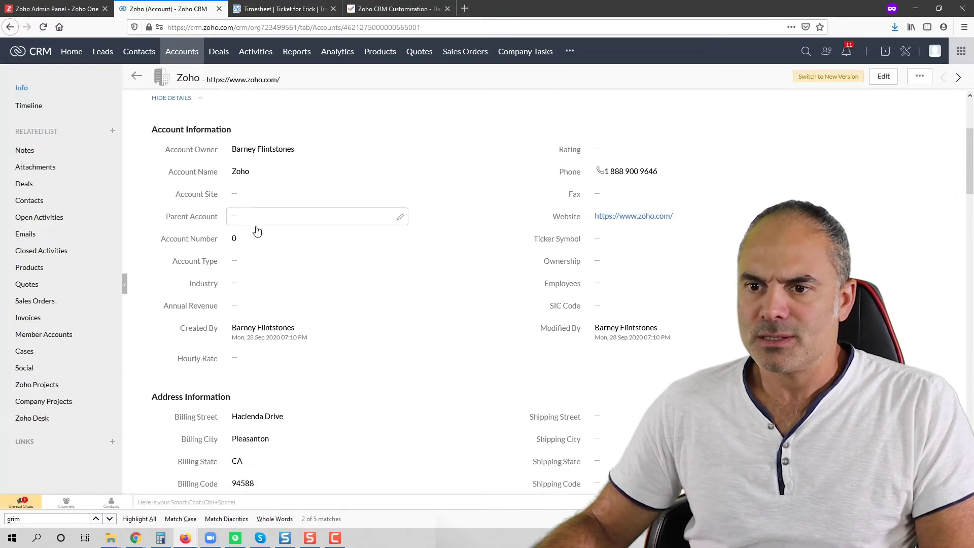
pyautogui.scroll(-4, 265, 246)
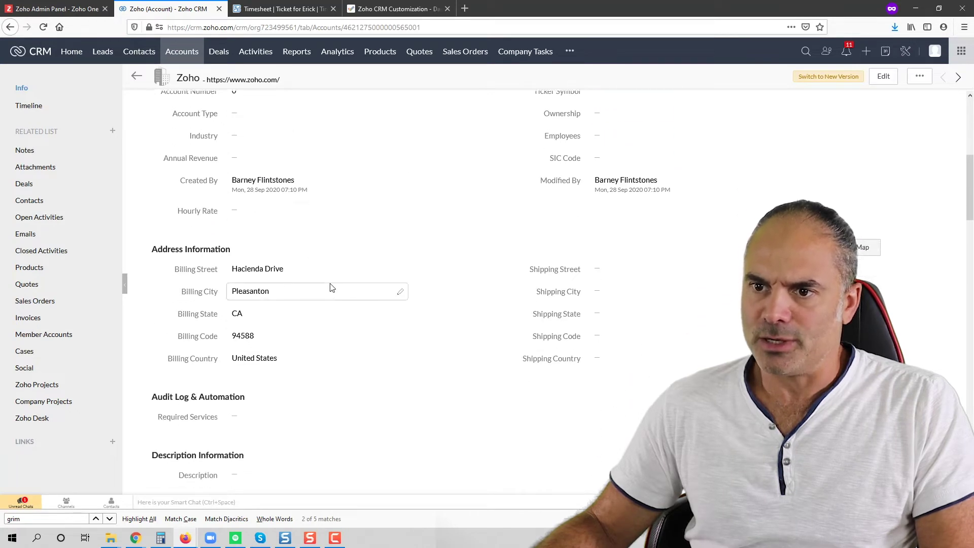
pyautogui.click(277, 147)
pyautogui.write('100')
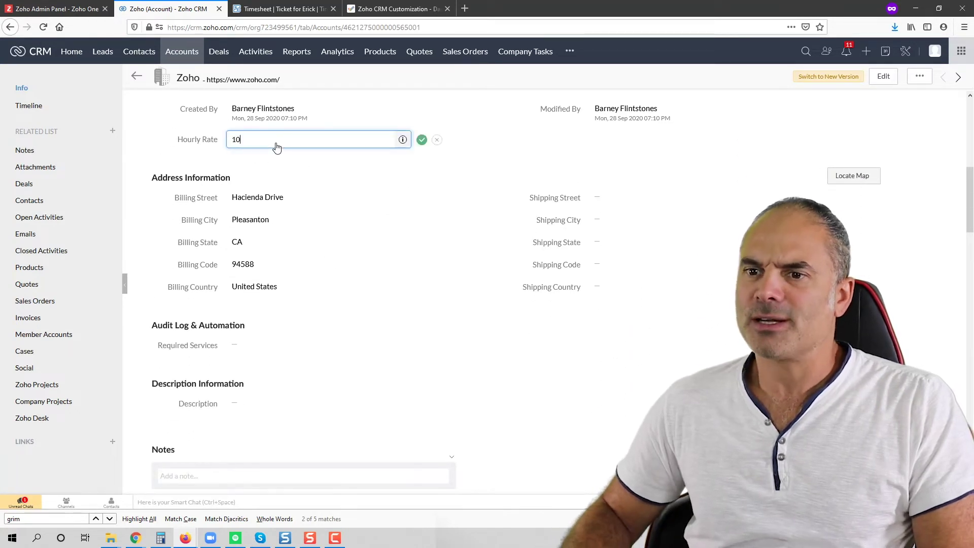
pyautogui.press('Return')
pyautogui.scroll(2, 264, 183)
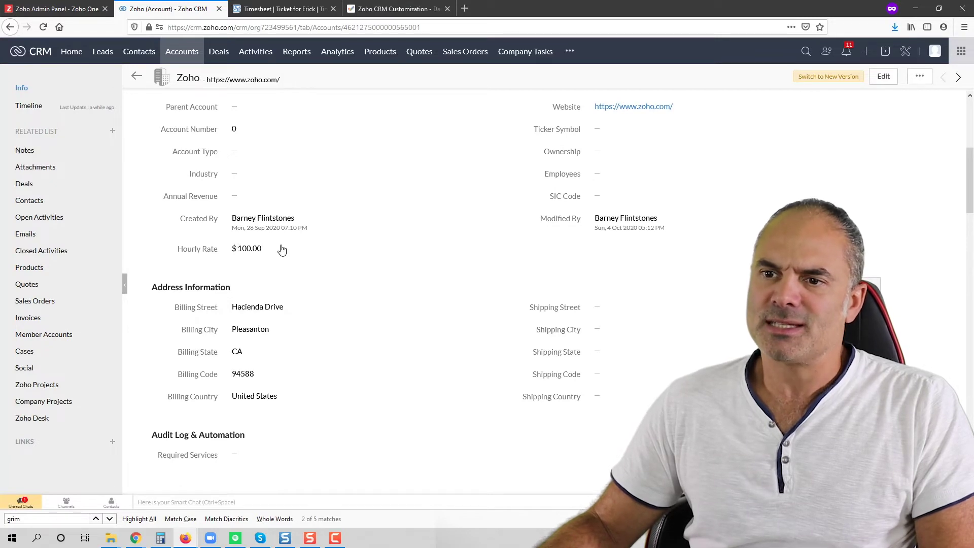
pyautogui.scroll(1, 269, 273)
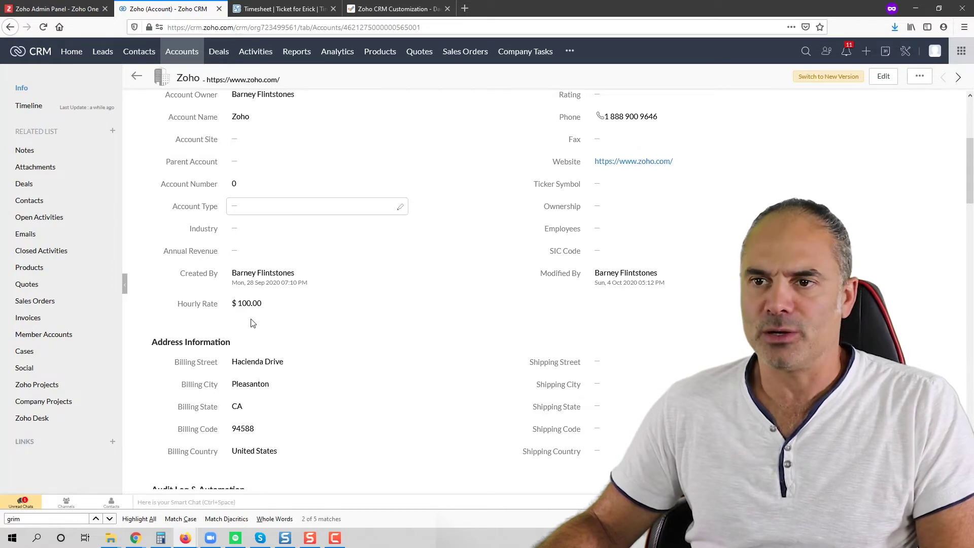
# Step: Recheck the log entry in Zoho Books, and open the vendor record named CRM in Zoho CRM to examine its details
pyautogui.click(279, 9)
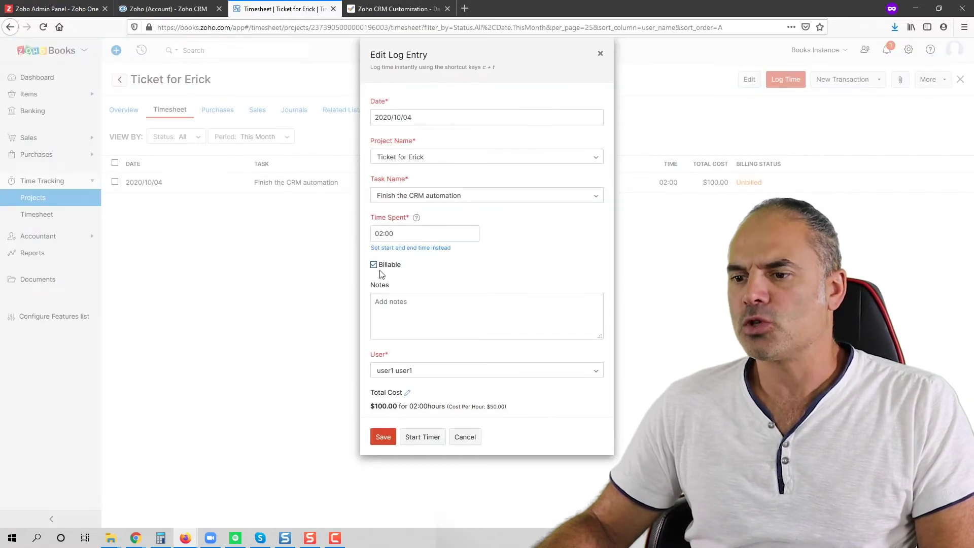
pyautogui.click(168, 10)
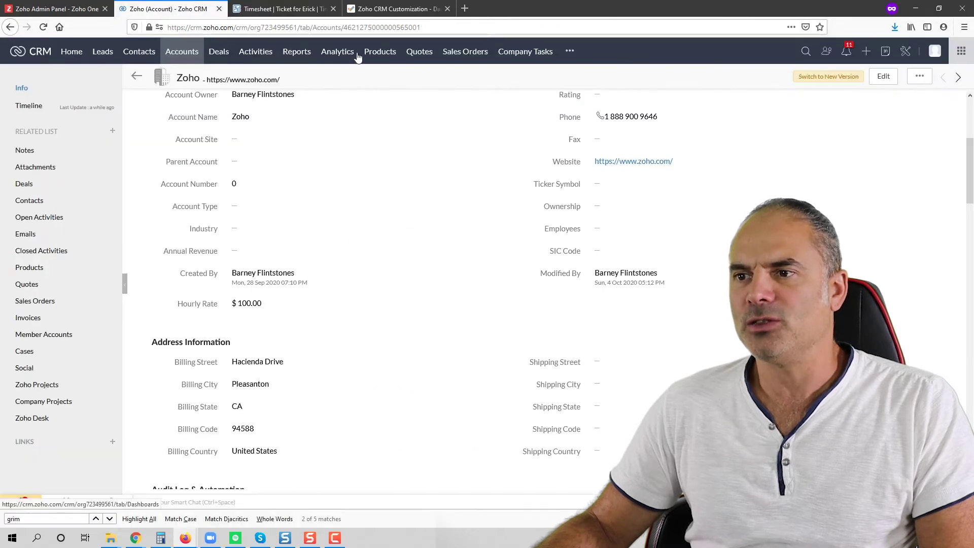
pyautogui.click(569, 53)
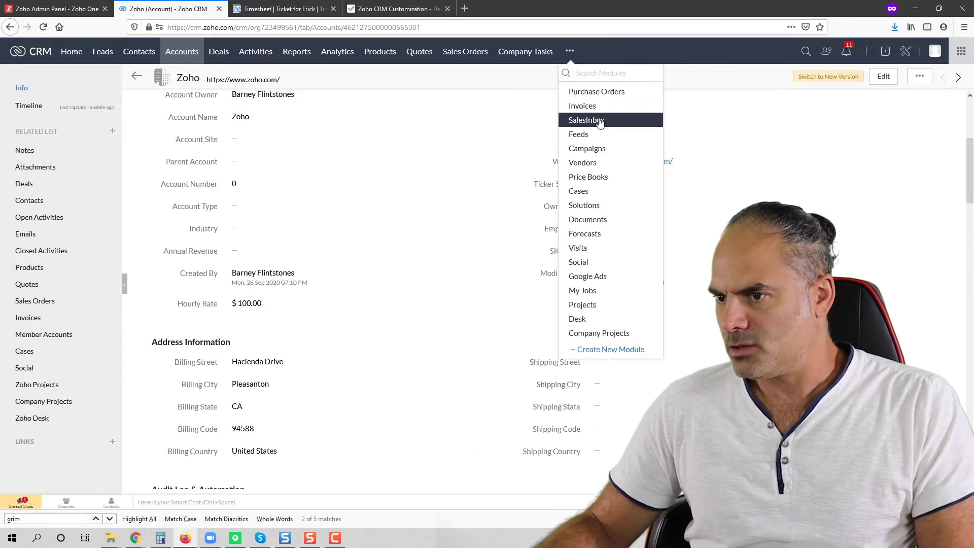
pyautogui.click(606, 72)
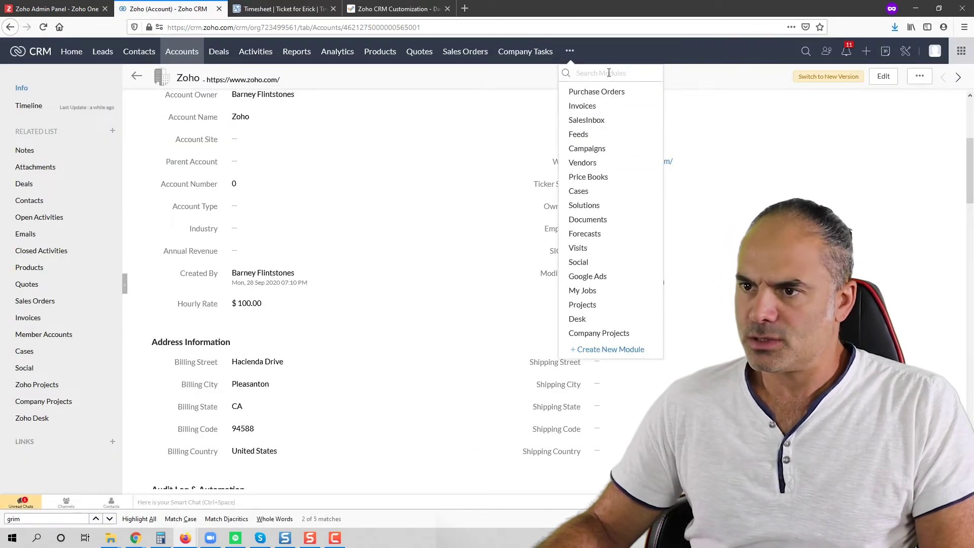
pyautogui.write('vend')
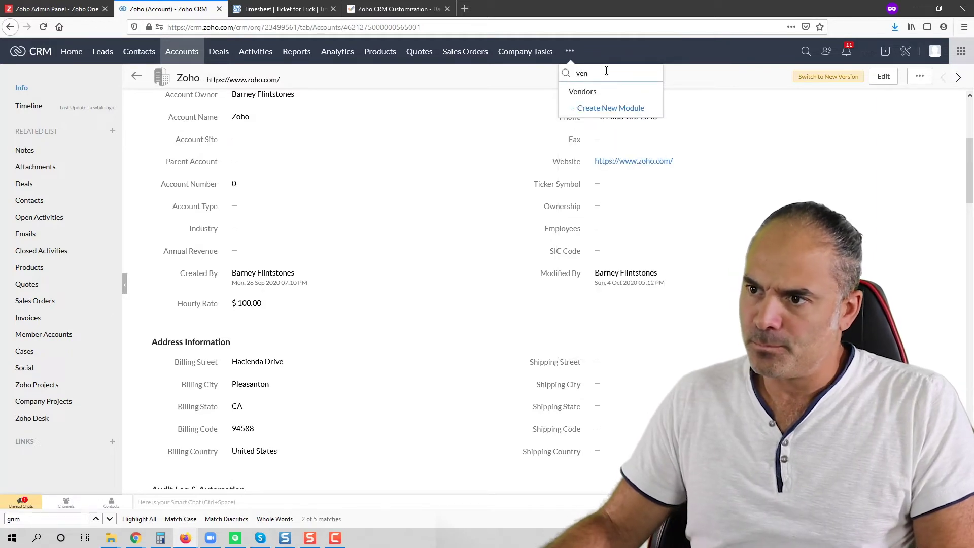
pyautogui.click(583, 91)
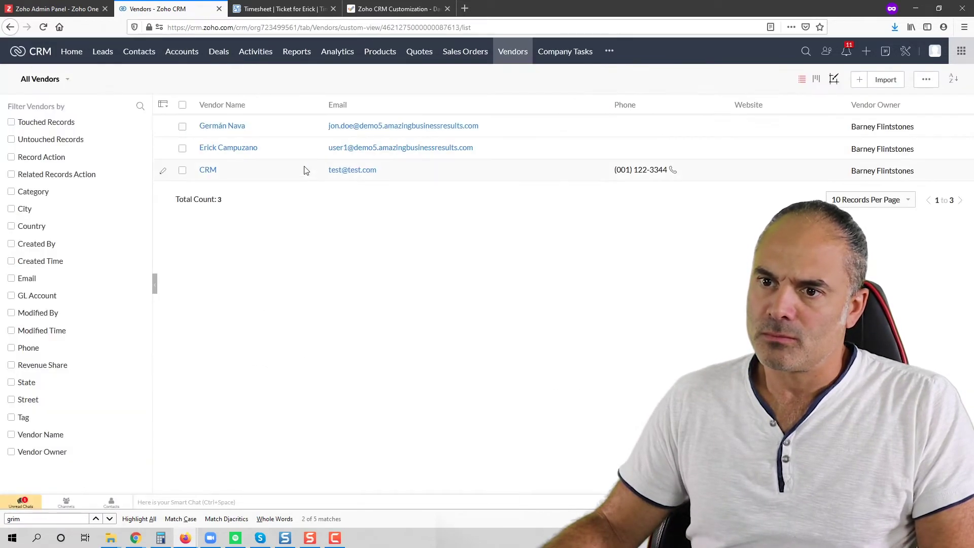
pyautogui.click(208, 169)
pyautogui.scroll(-4, 319, 244)
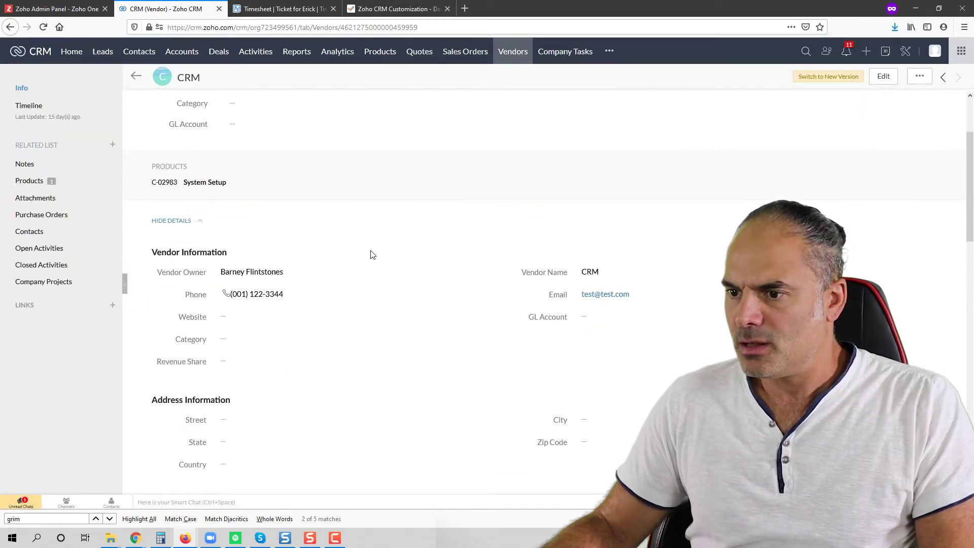
# Step: Set the CRM vendor's Revenue Share to 50 in its Vendor Information and save the value
pyautogui.scroll(-4, 391, 288)
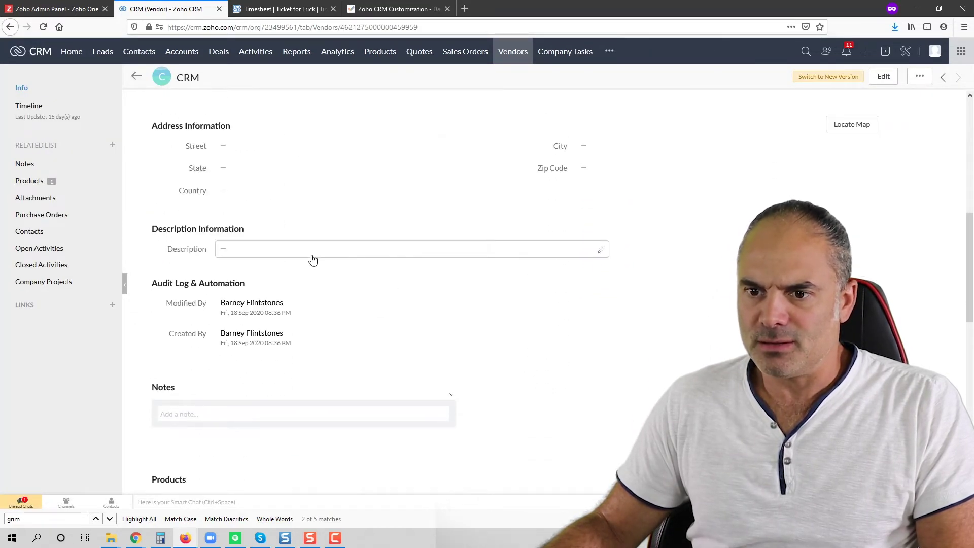
pyautogui.scroll(3, 313, 259)
pyautogui.click(238, 255)
pyautogui.write('50')
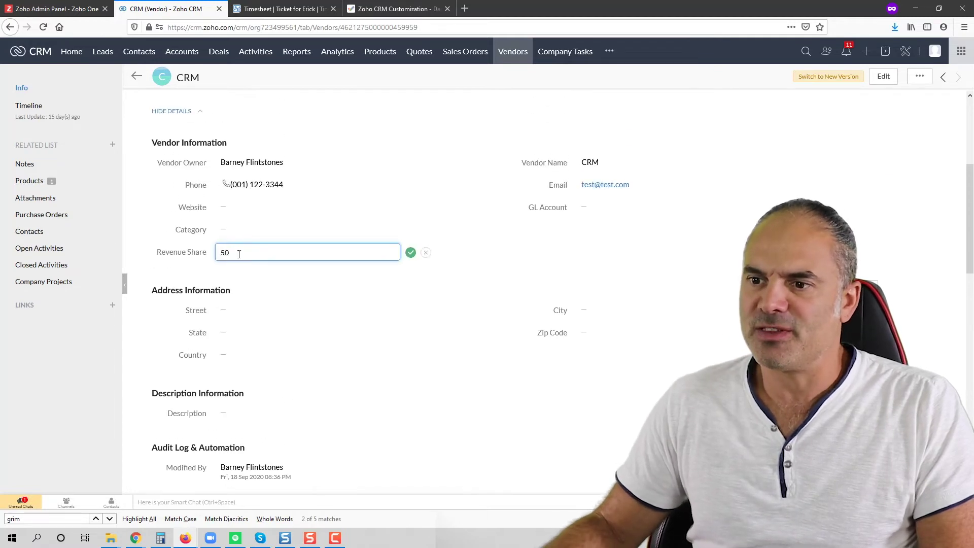
pyautogui.click(411, 252)
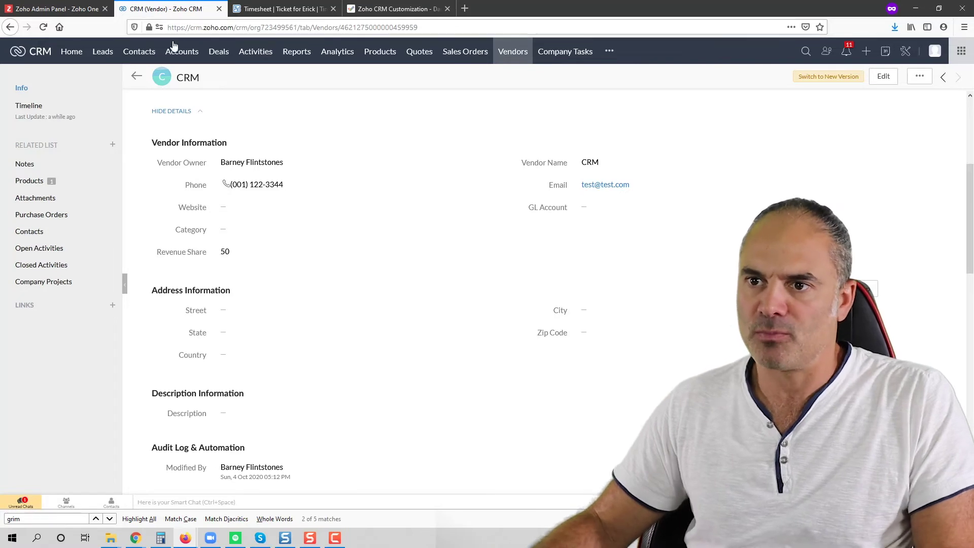
# Step: Switch to Zoho Books, close the log entry without saving, and show the timesheet entries of all projects
pyautogui.click(271, 10)
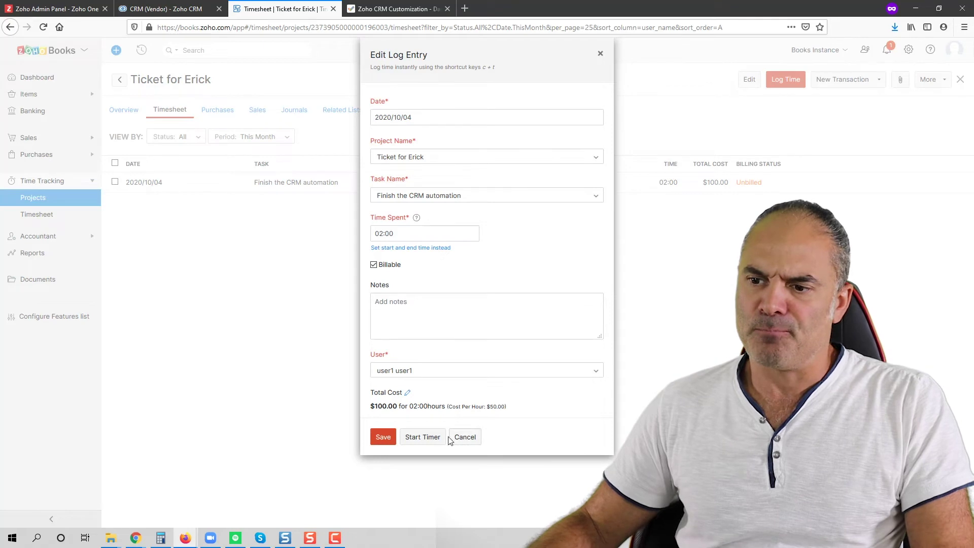
pyautogui.click(461, 438)
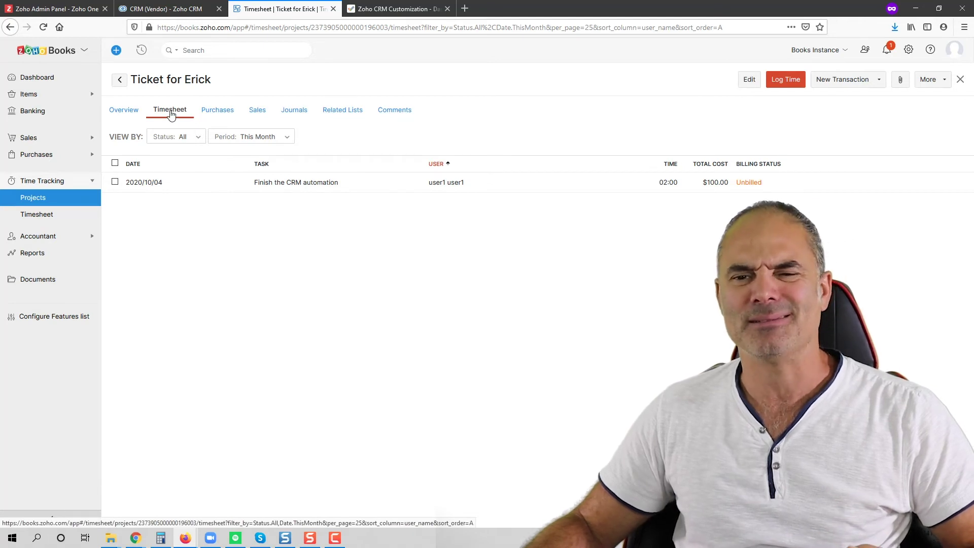
pyautogui.click(54, 218)
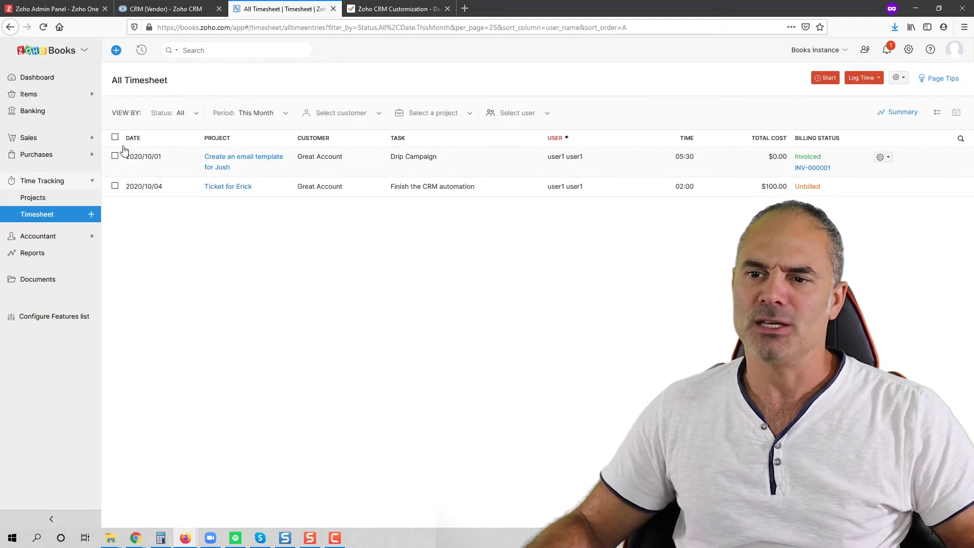